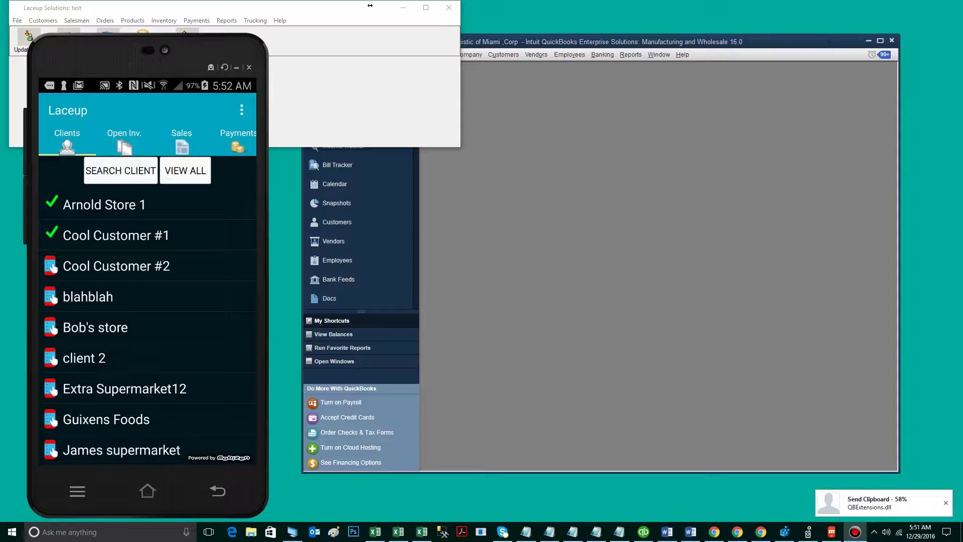
Step: In the phone's sales order for Cool Customer #2, open the Ayote item and enter lot number 12345
left_click(152, 51)
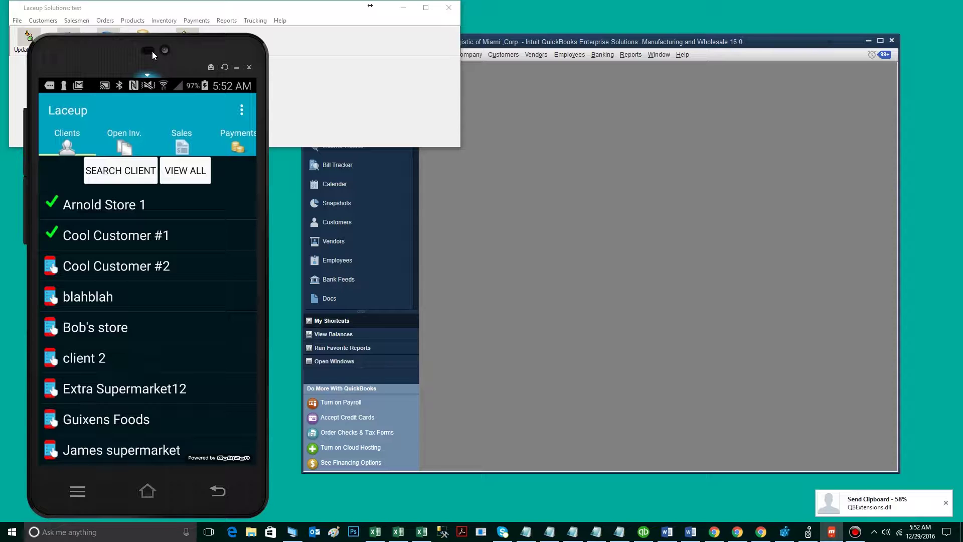
left_click(176, 245)
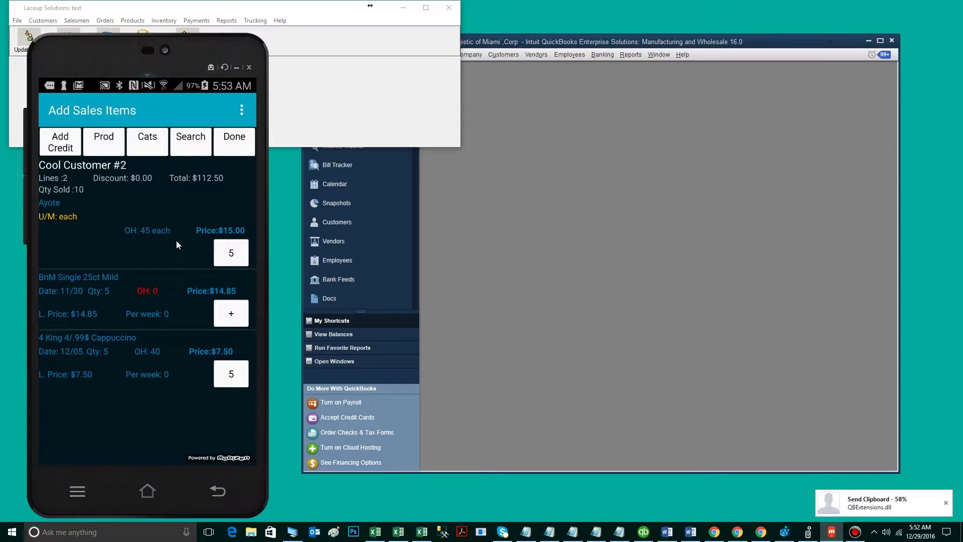
left_click(177, 244)
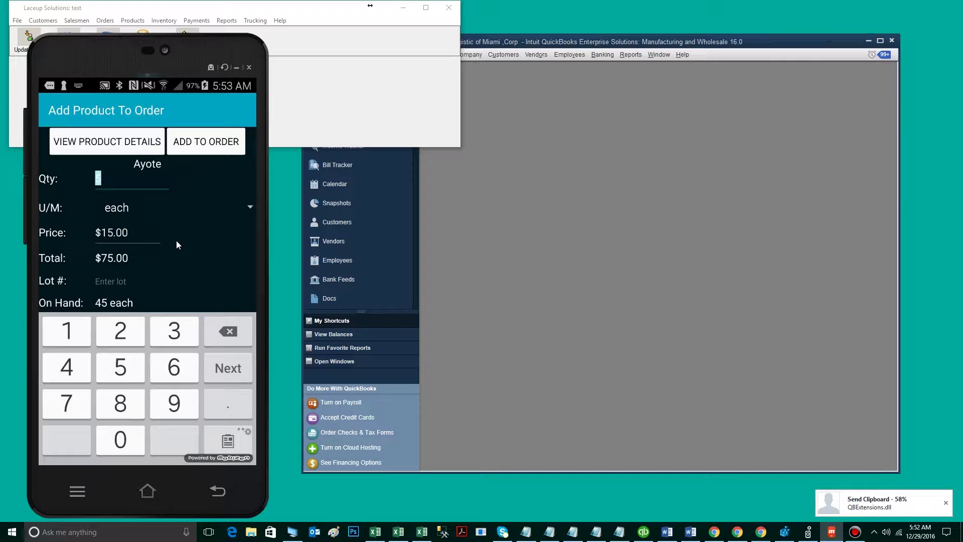
key("Tab")
type("12345")
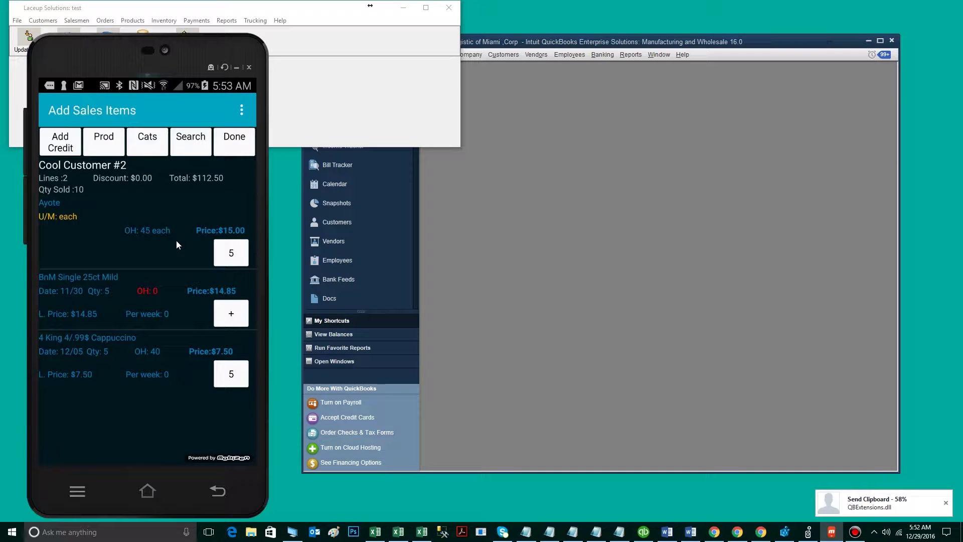
Step: Set the 4 King 4/.99$ Cappuccino order line to quantity 1 with lot number 123
type("123")
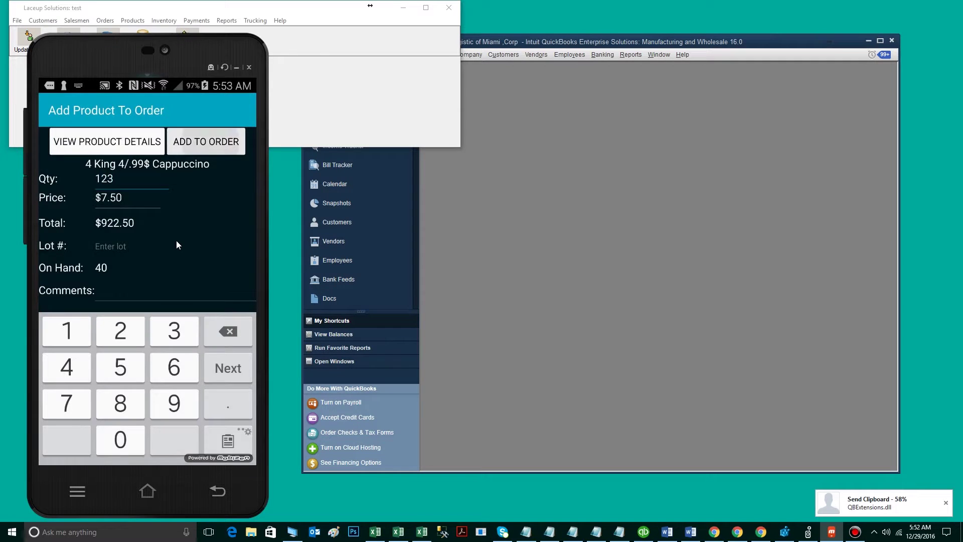
key("Return")
key("BackSpace")
key("BackSpace")
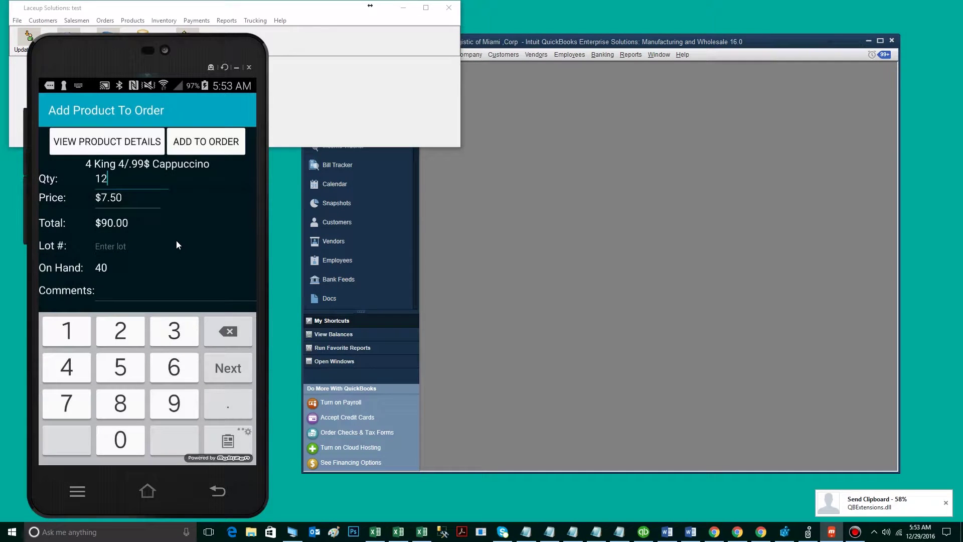
type("123")
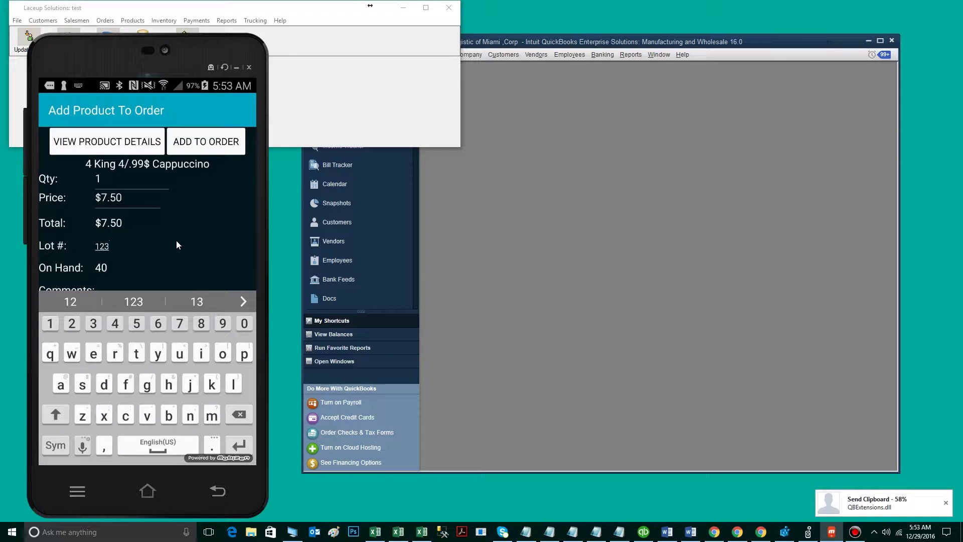
key("Return")
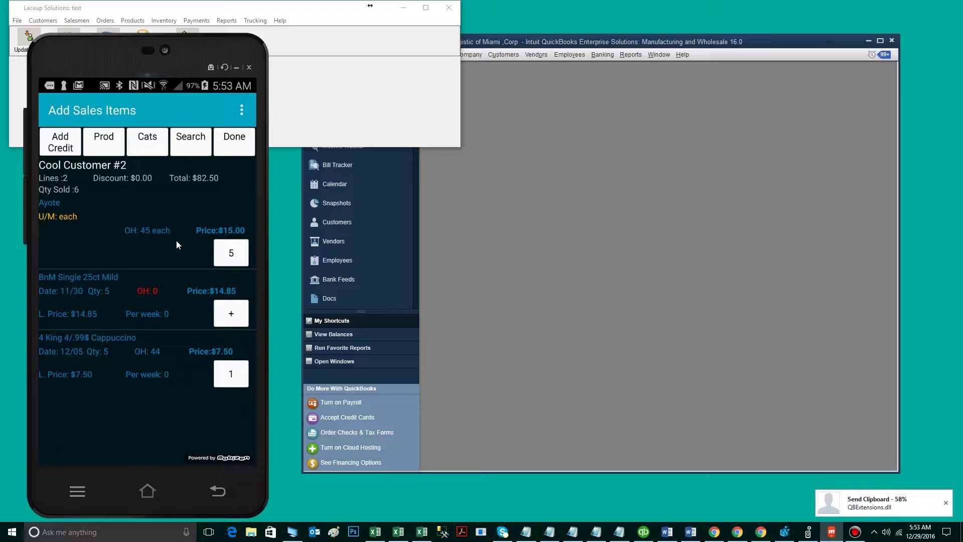
Step: Run the End Of Day close on the phone to transmit the day's orders
left_click(176, 245)
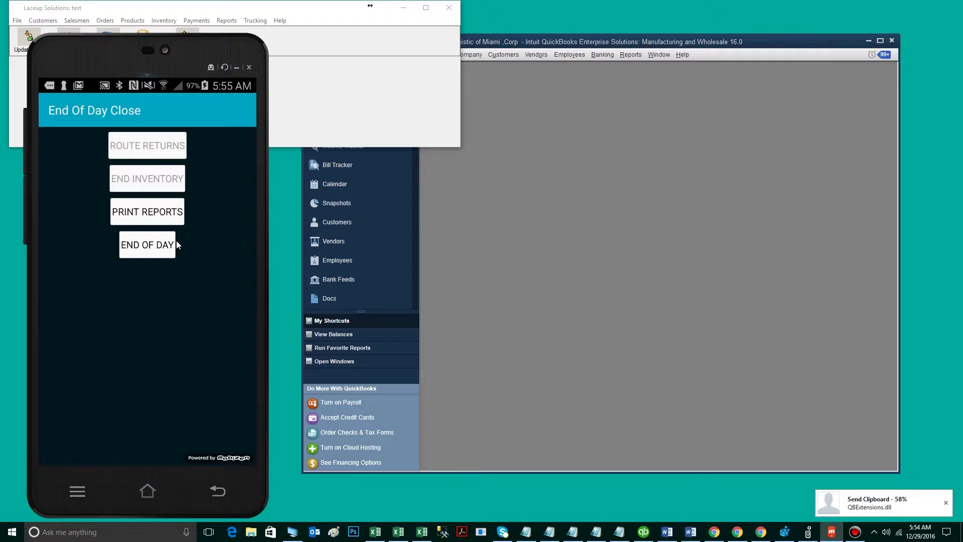
left_click(175, 245)
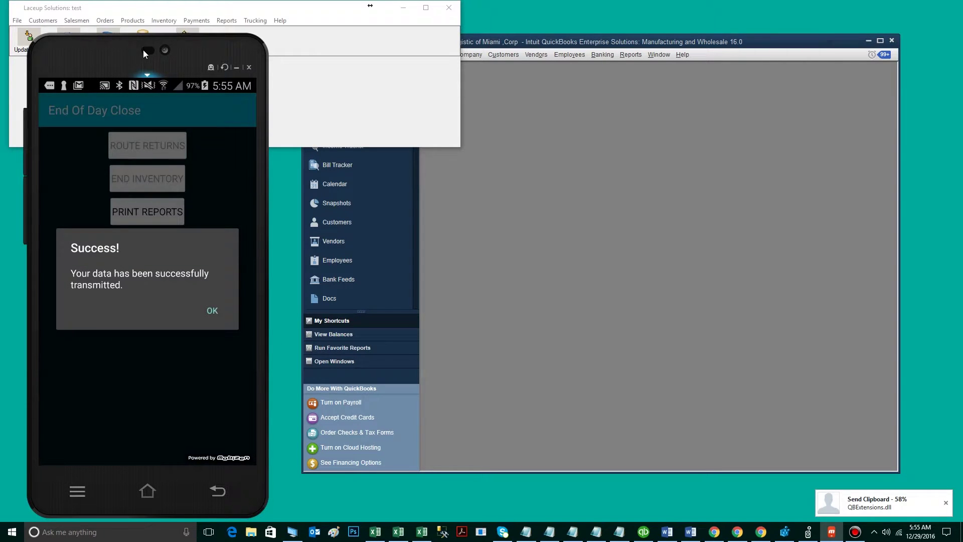
Step: Switch to the Laceup Solutions desktop program and export the Cool Customer #2 invoice from the documents ready to be exported
left_click_drag(143, 52, 148, 61)
left_click_drag(195, 9, 230, 41)
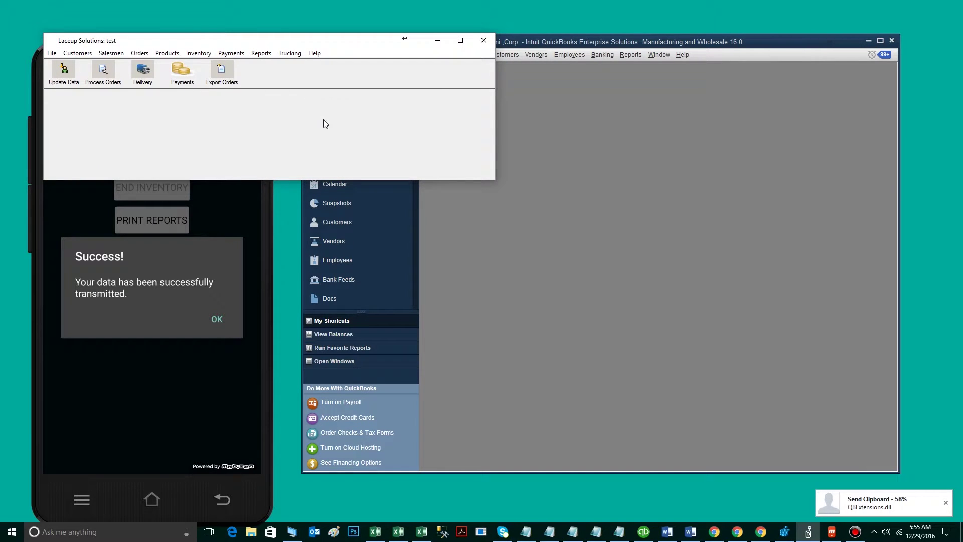
left_click(232, 72)
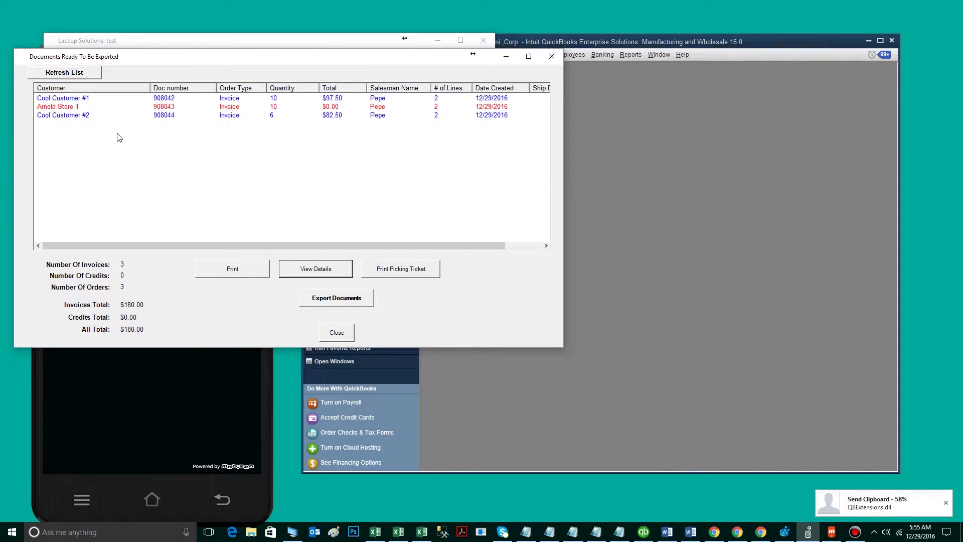
left_click(86, 116)
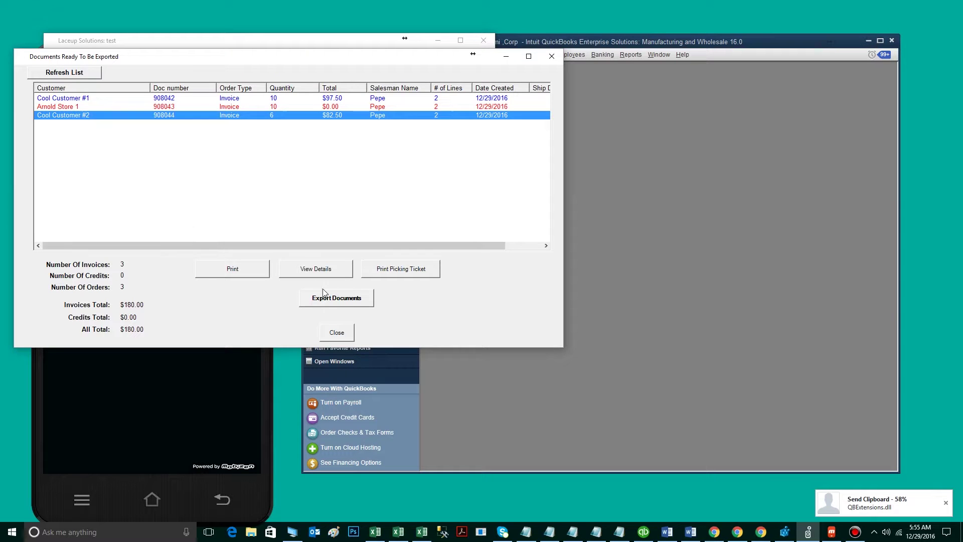
left_click(323, 301)
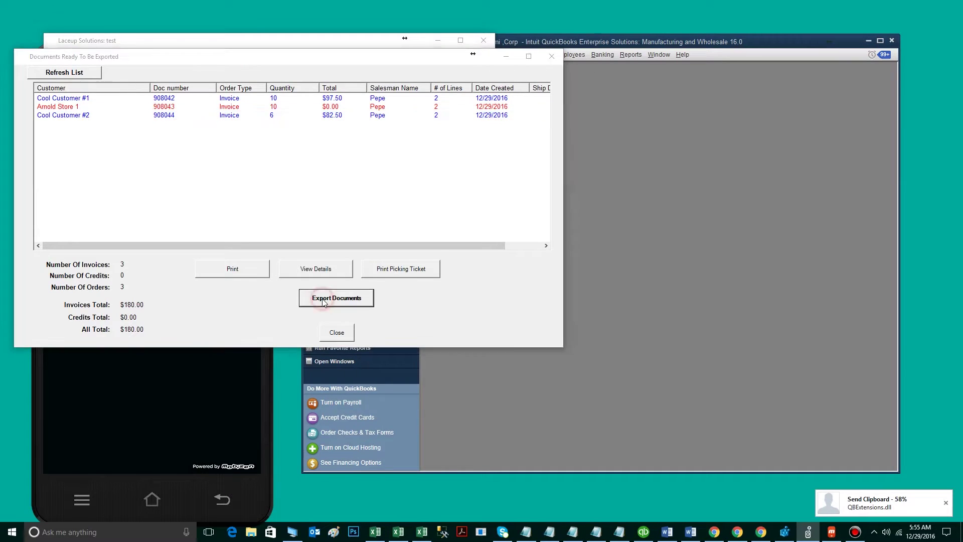
left_click(364, 243)
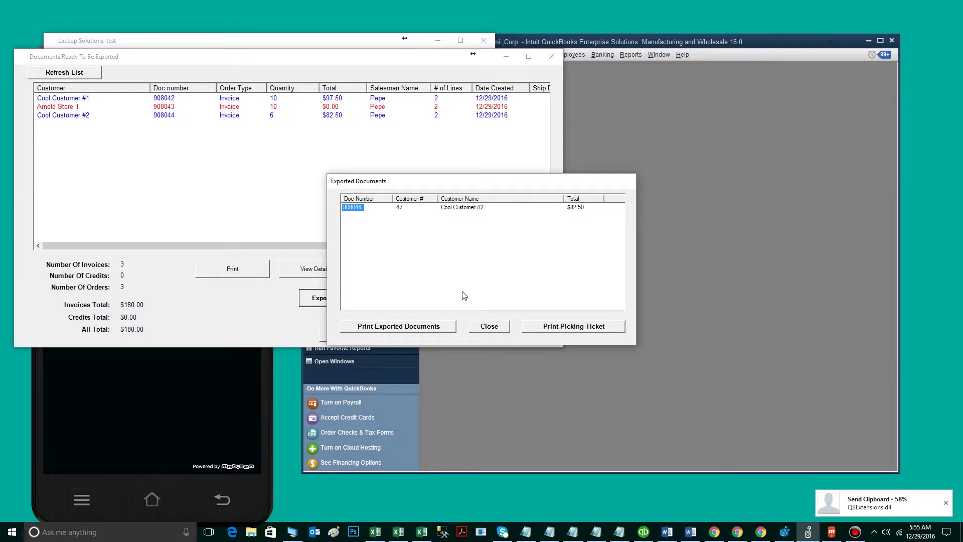
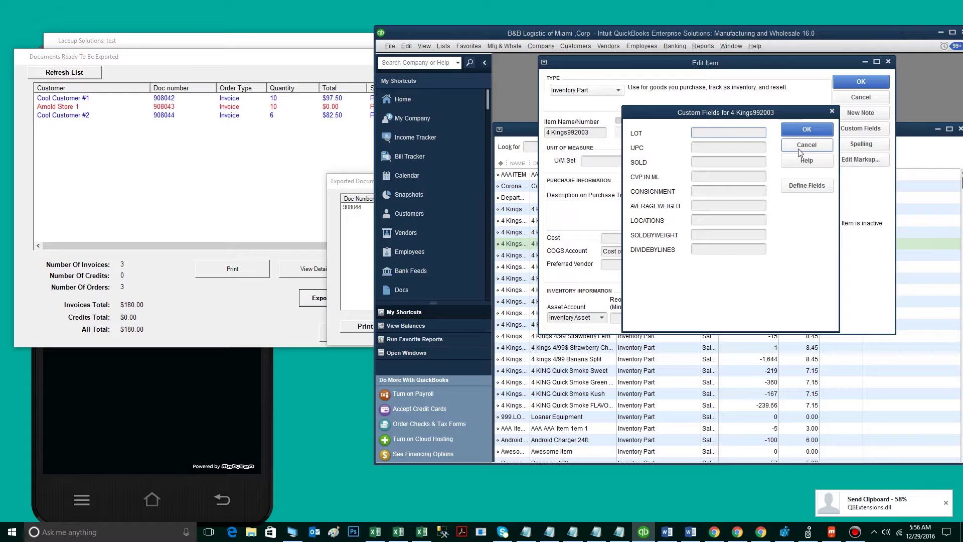
Step: Examine the LOT custom field of the 4 Kings 4/$.99 Napa Grape inventory item in QuickBooks
left_click(842, 99)
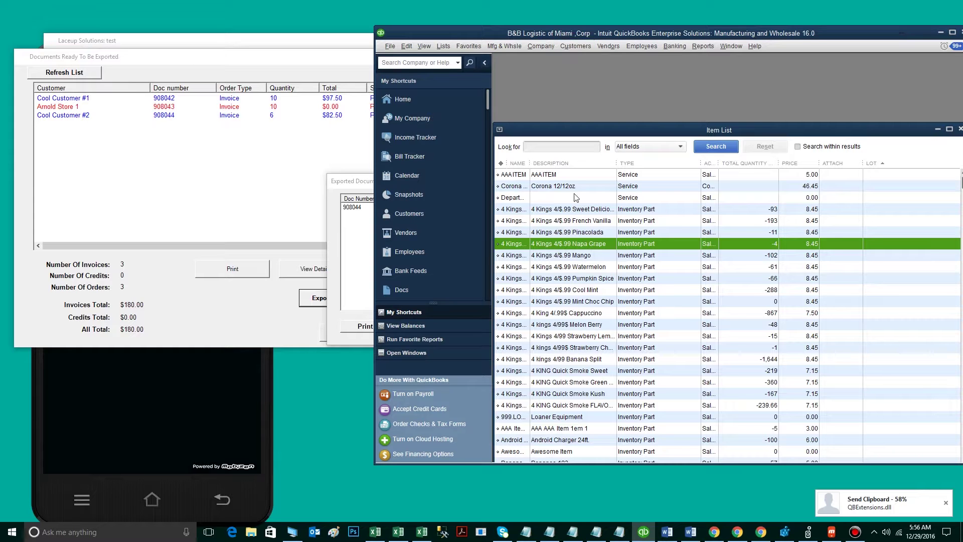
double_click(567, 244)
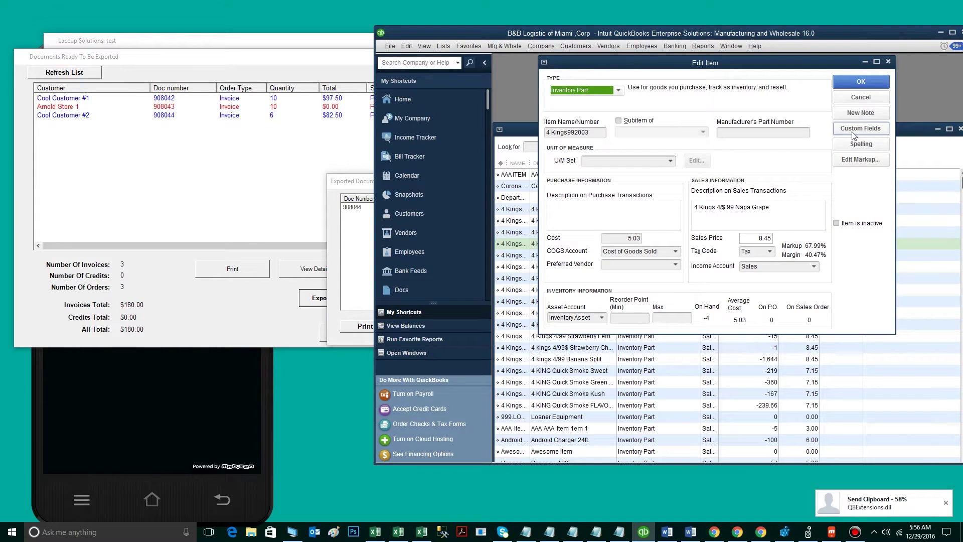
left_click(855, 128)
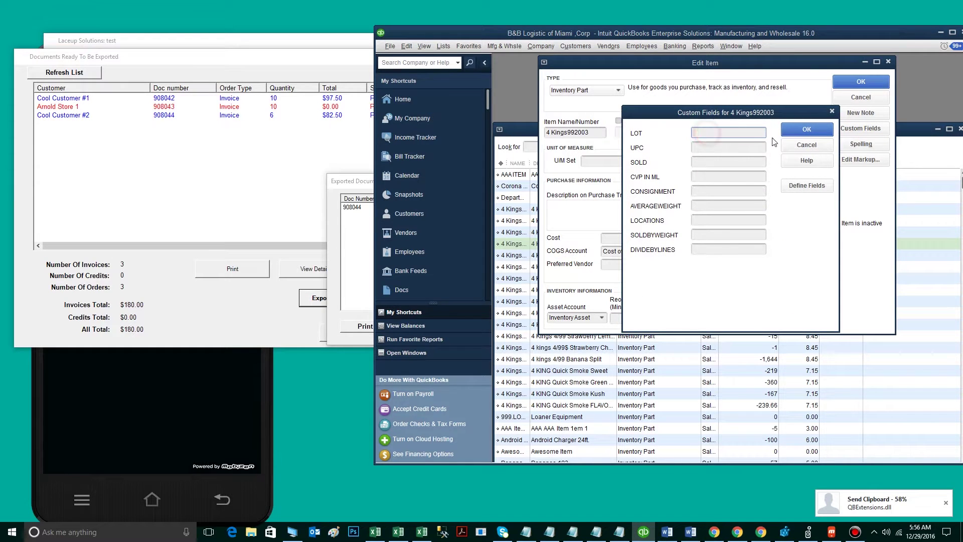
left_click(791, 128)
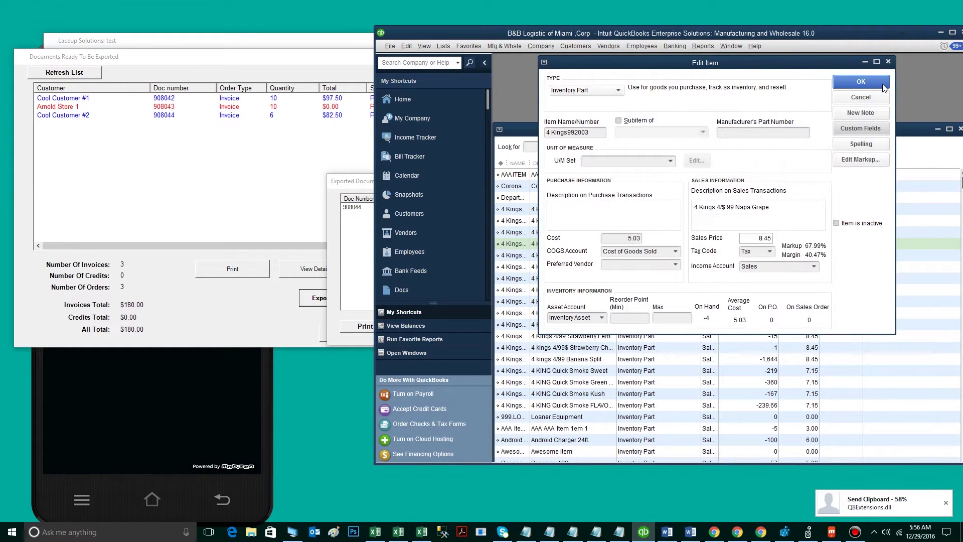
left_click(861, 81)
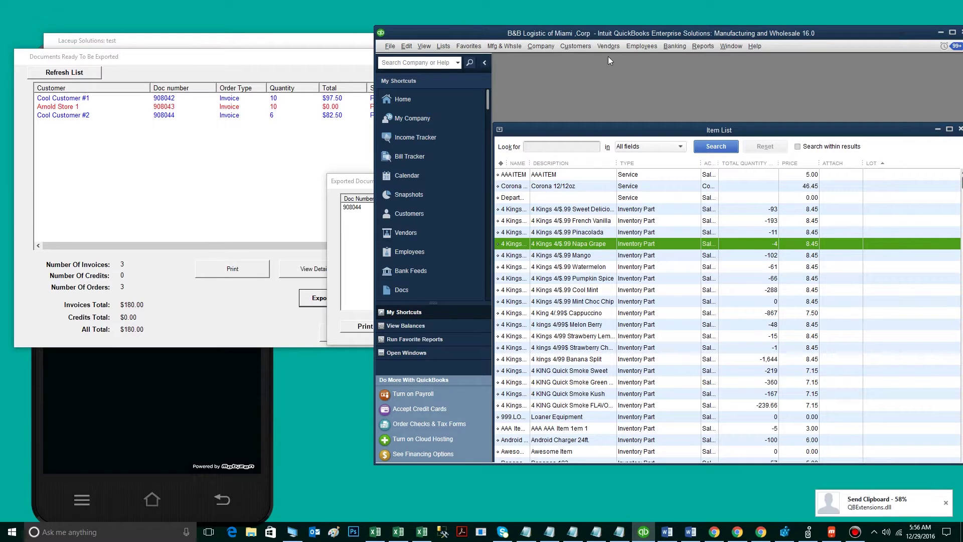
Step: Start a new invoice and make a copy of its locked template to customize the data layout
left_click(575, 46)
left_click(644, 109)
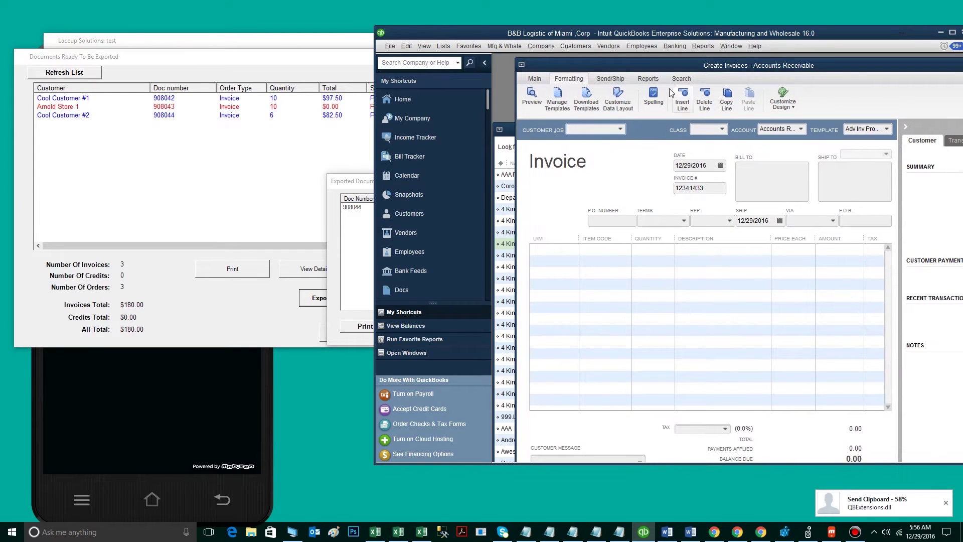
left_click(615, 106)
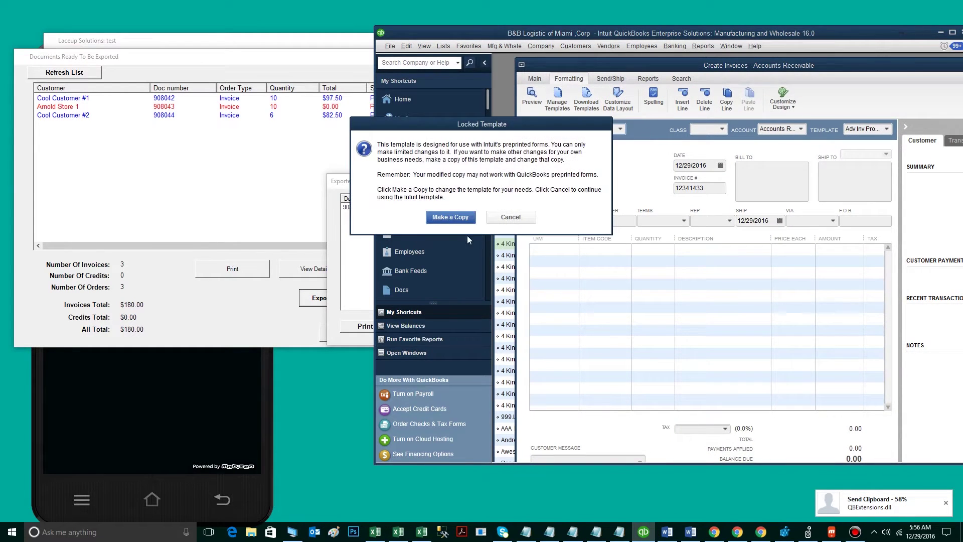
left_click(454, 217)
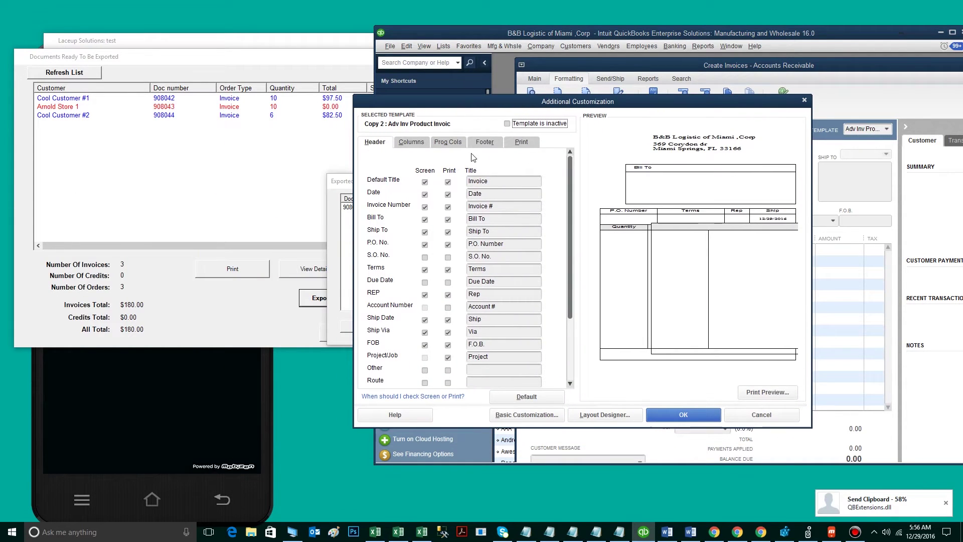
Step: Show the LOT column on screen in the copied invoice template, title it "LOT" and save the customization
left_click(410, 143)
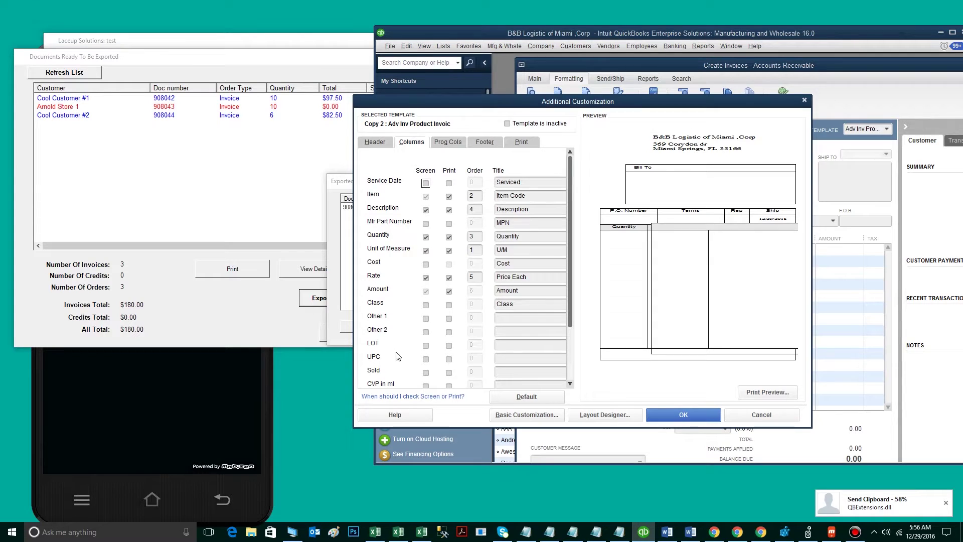
left_click(426, 346)
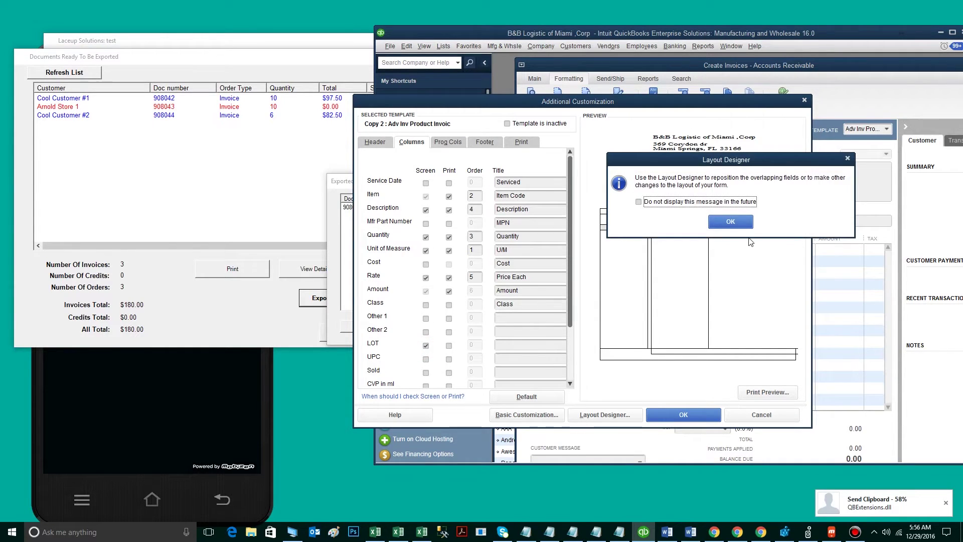
left_click(733, 223)
left_click(512, 345)
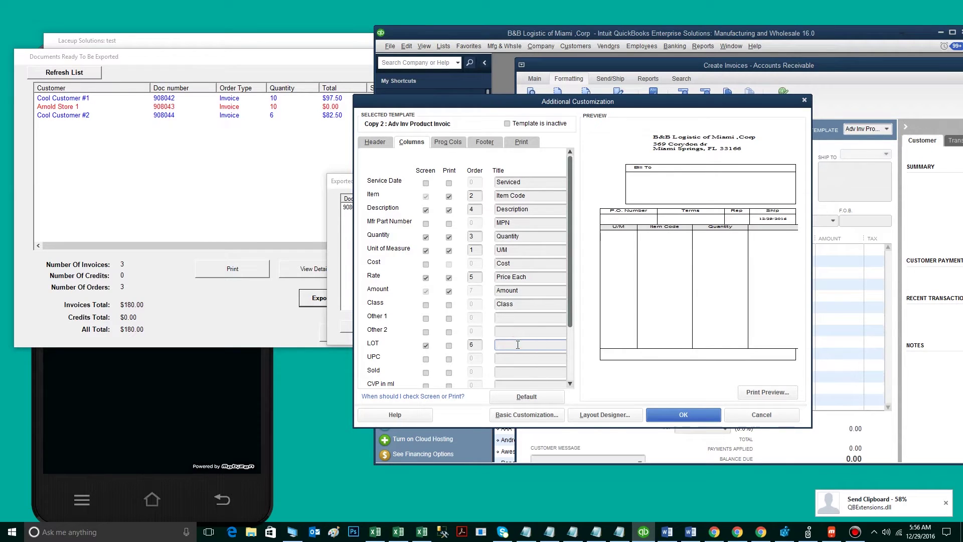
type("LOT")
left_click(684, 414)
left_click(730, 222)
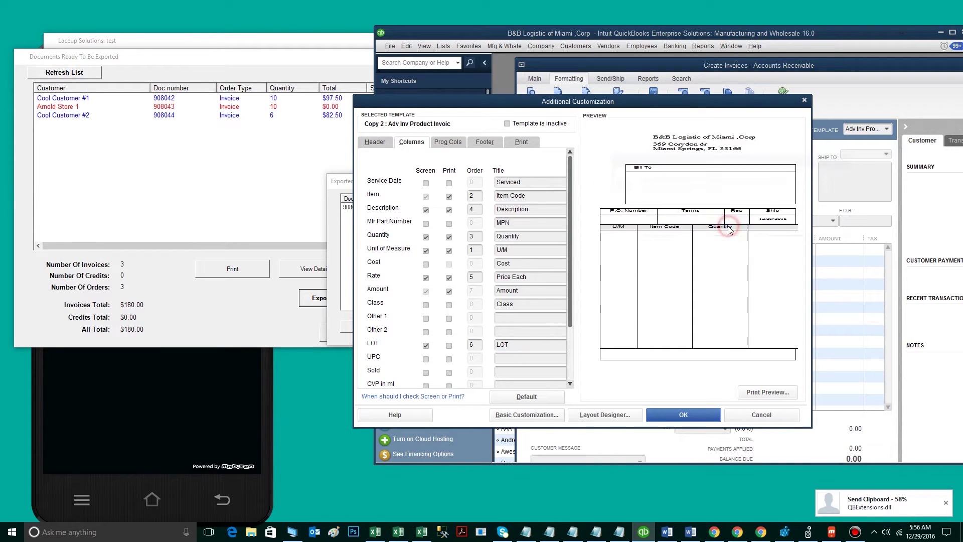
left_click(690, 414)
left_click(802, 253)
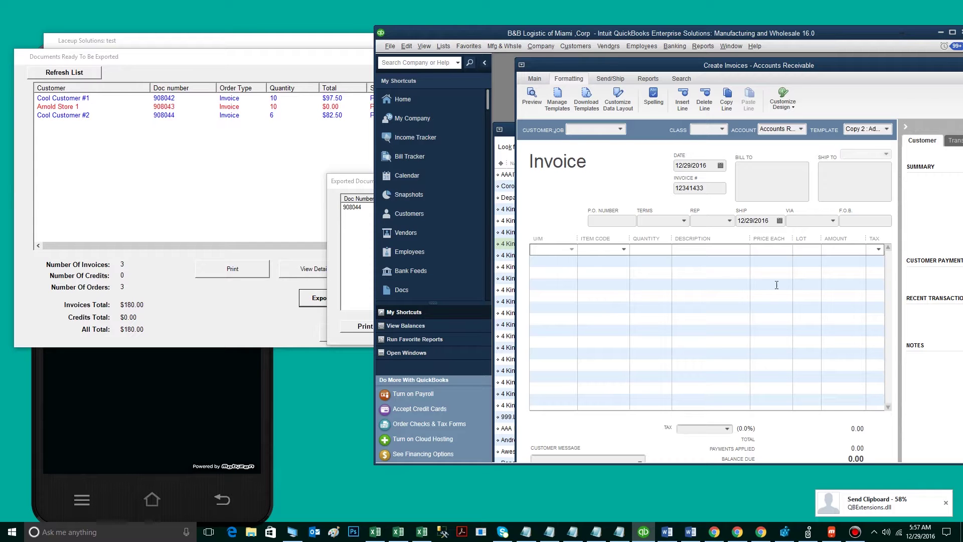
Step: Open the Sales by Item Detail report from the sales reports
left_click(703, 47)
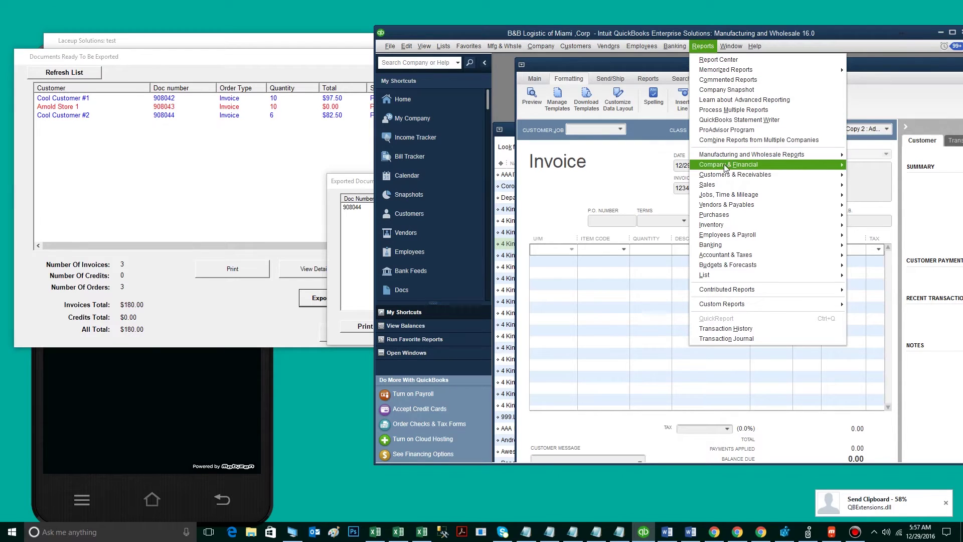
mouse_move(727, 186)
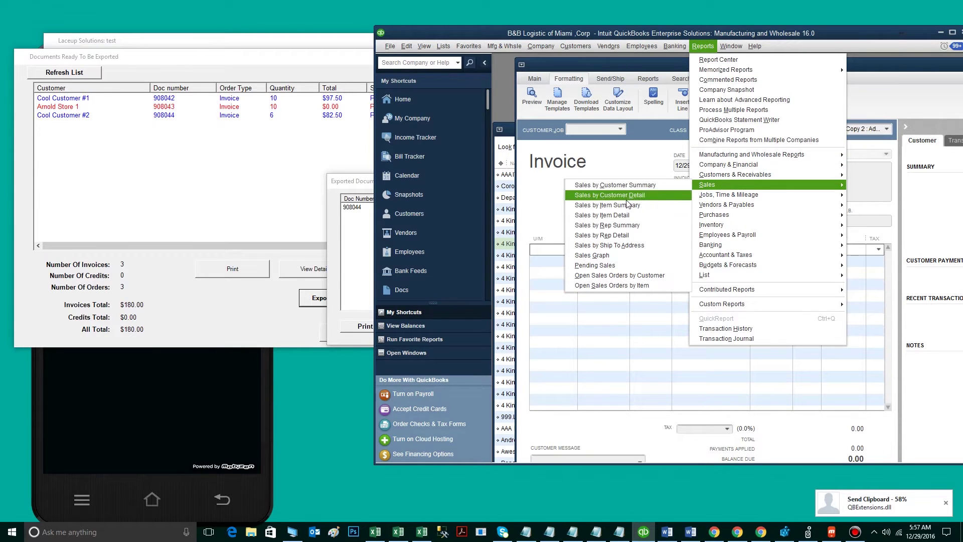
left_click(623, 216)
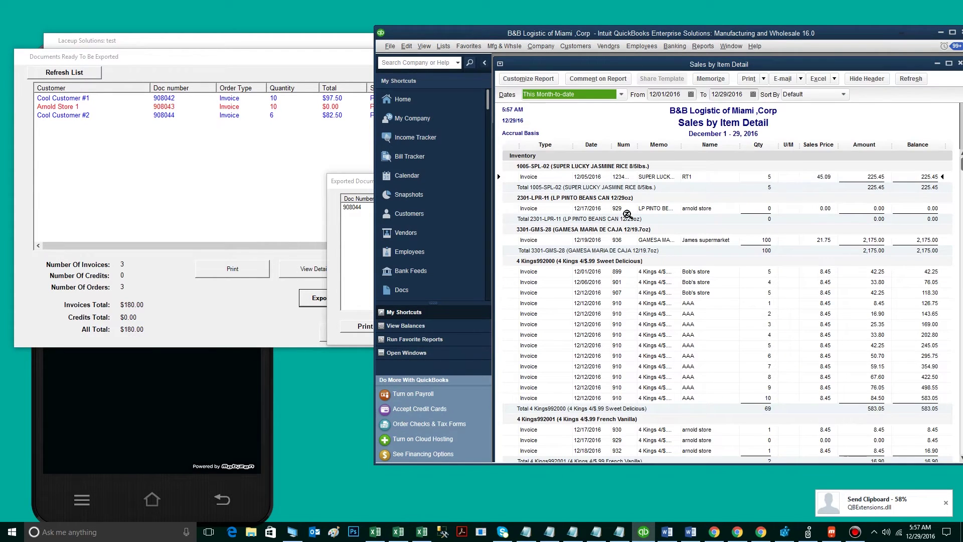
Step: Customize the Sales by Item Detail report with a LOT filter set to the lot number of the Ayote sale
left_click(528, 79)
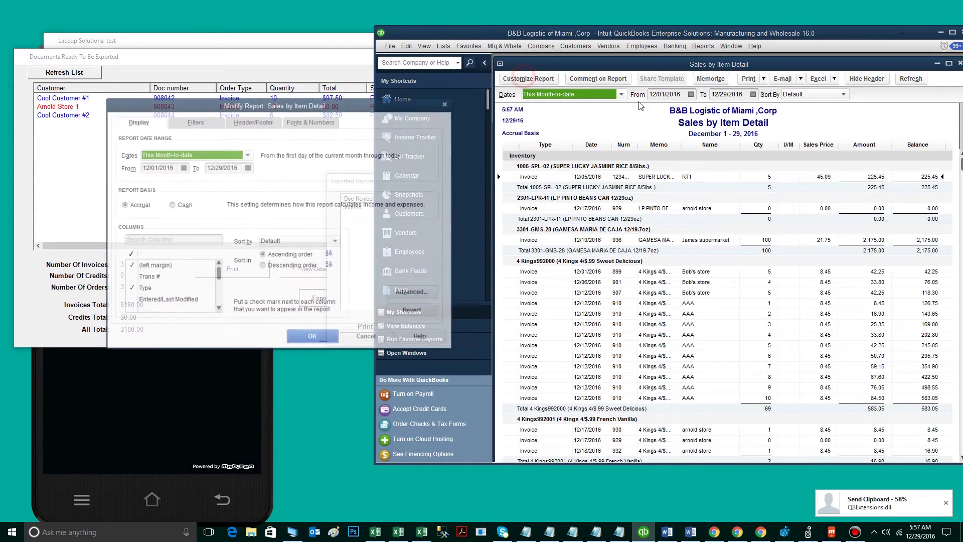
left_click_drag(211, 111, 568, 123)
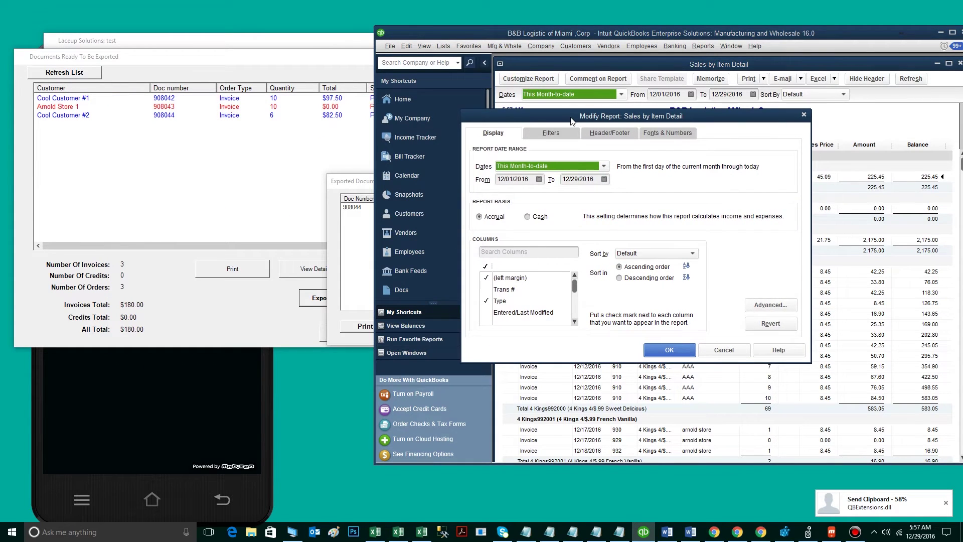
left_click(560, 135)
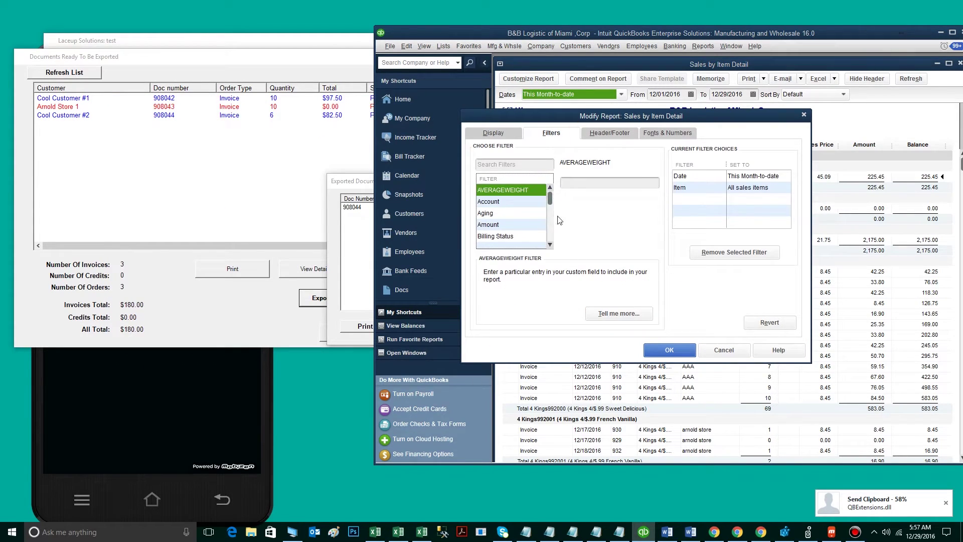
left_click(550, 244)
left_click(549, 245)
left_click(550, 245)
left_click_drag(551, 207, 552, 213)
left_click(521, 207)
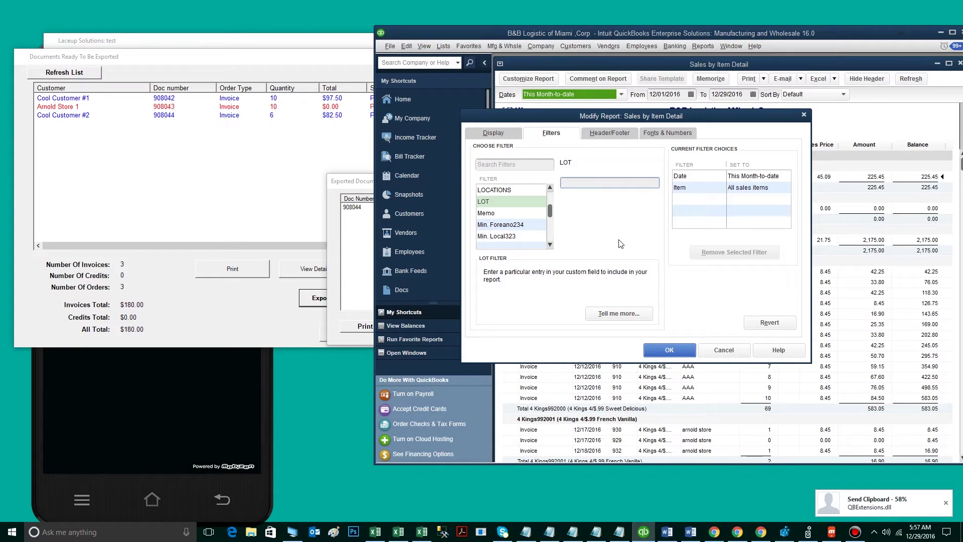
type("1")
left_click(669, 349)
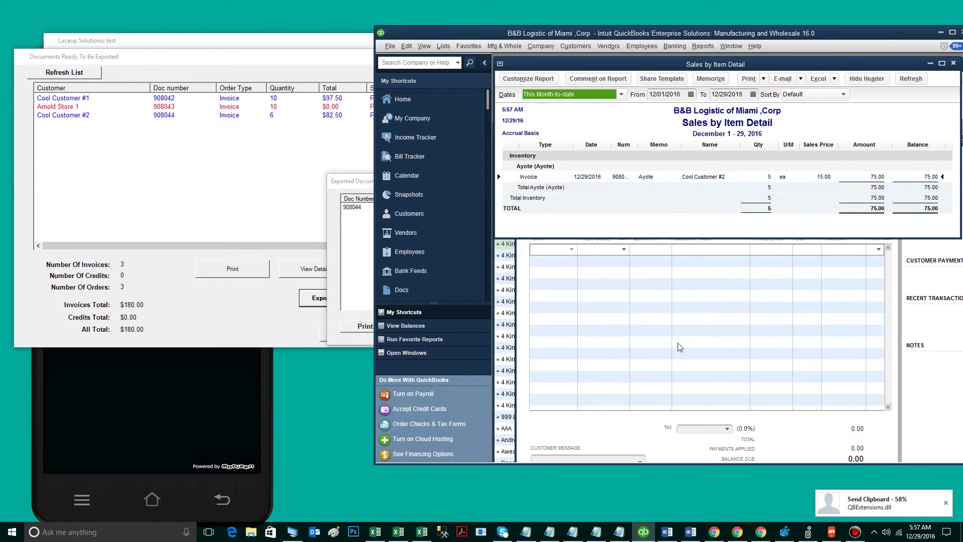
Step: Widen the Date and Memo columns of the filtered sales report
left_click(585, 178)
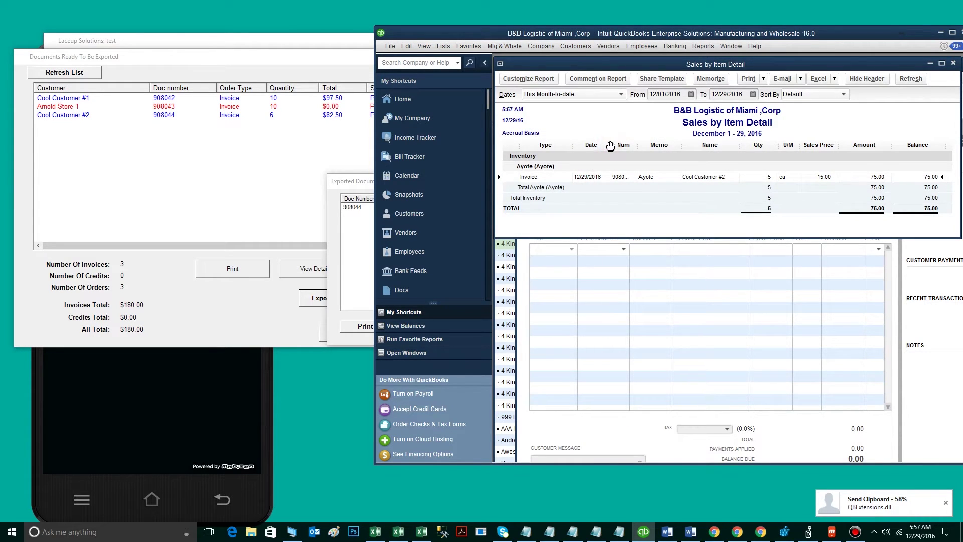
left_click_drag(612, 146, 647, 146)
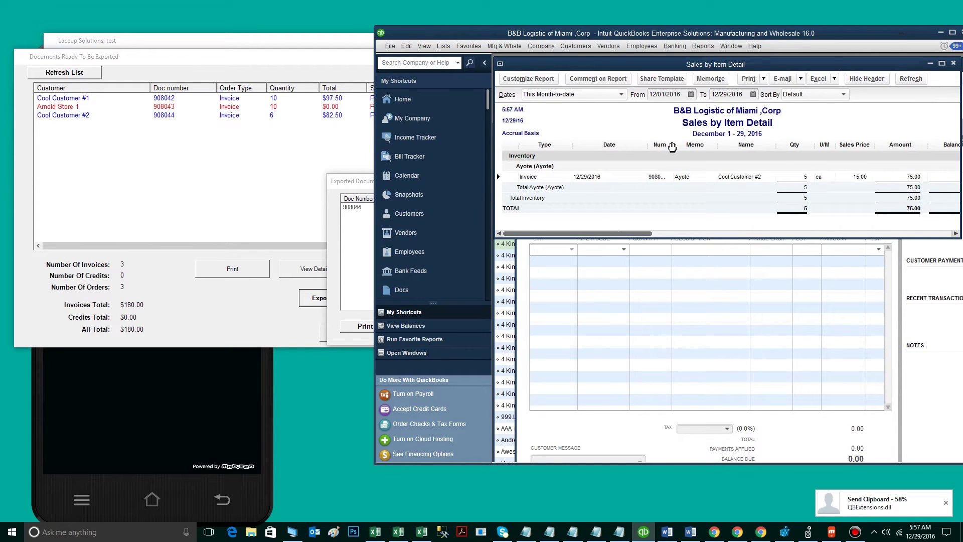
left_click_drag(718, 145, 728, 145)
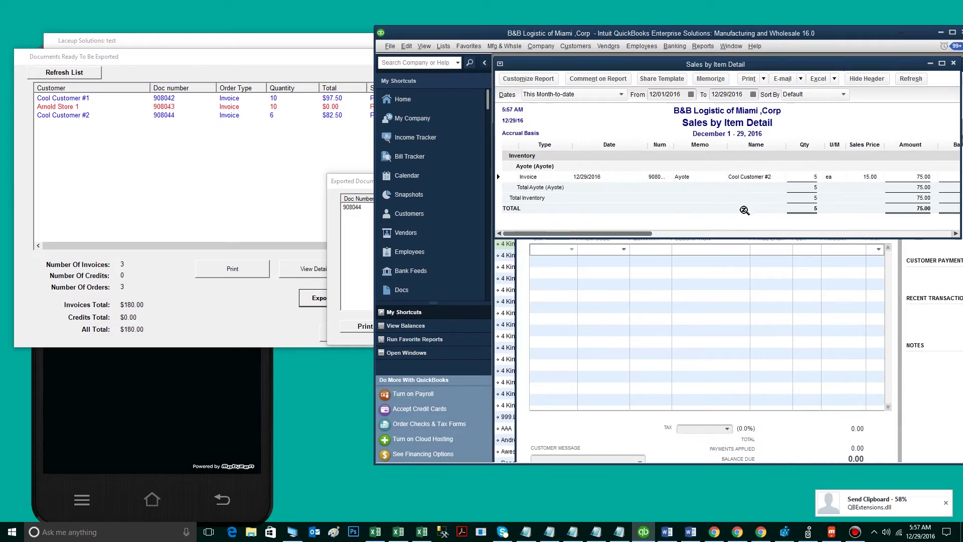
Step: Open the Cool Customer #2 invoice from the report's Ayote line and switch it to the copied "Copy 2" template
double_click(644, 176)
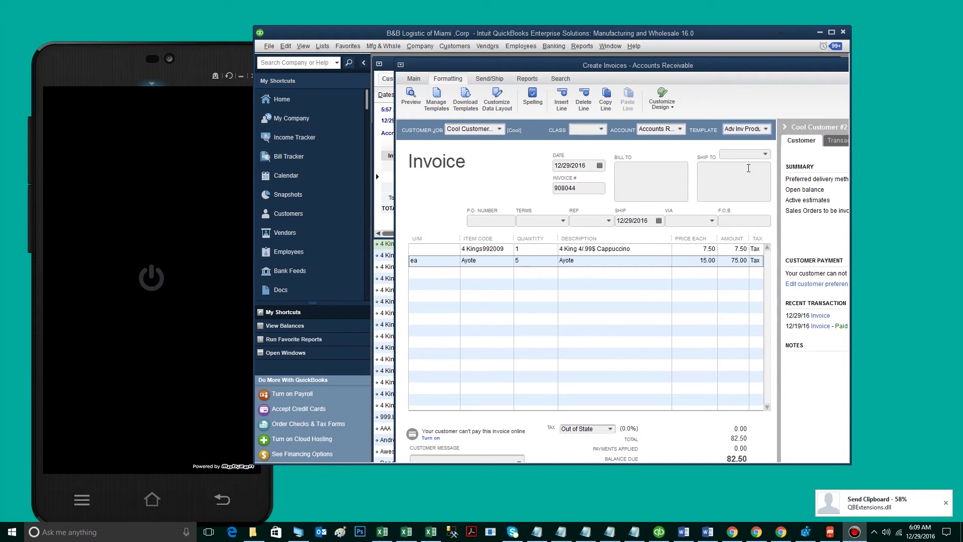
left_click(767, 134)
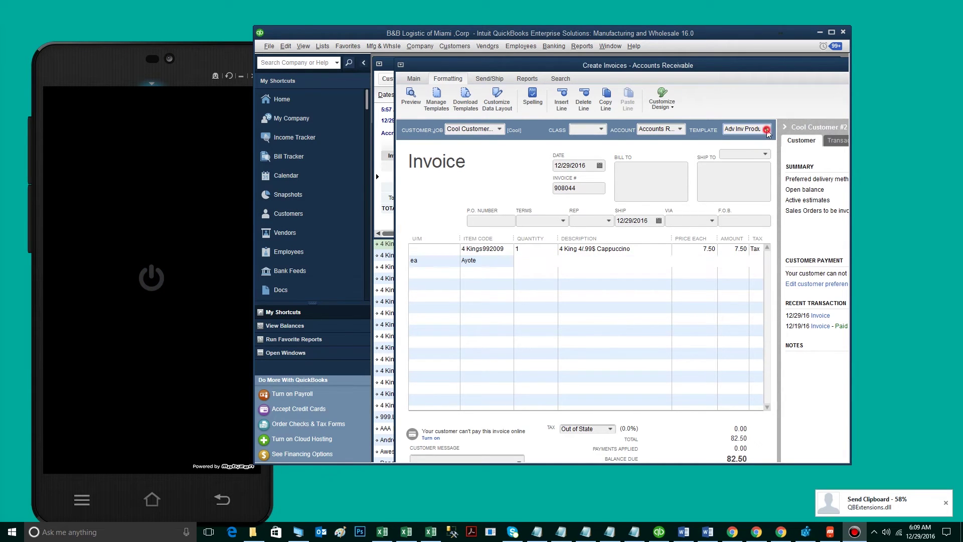
left_click(757, 154)
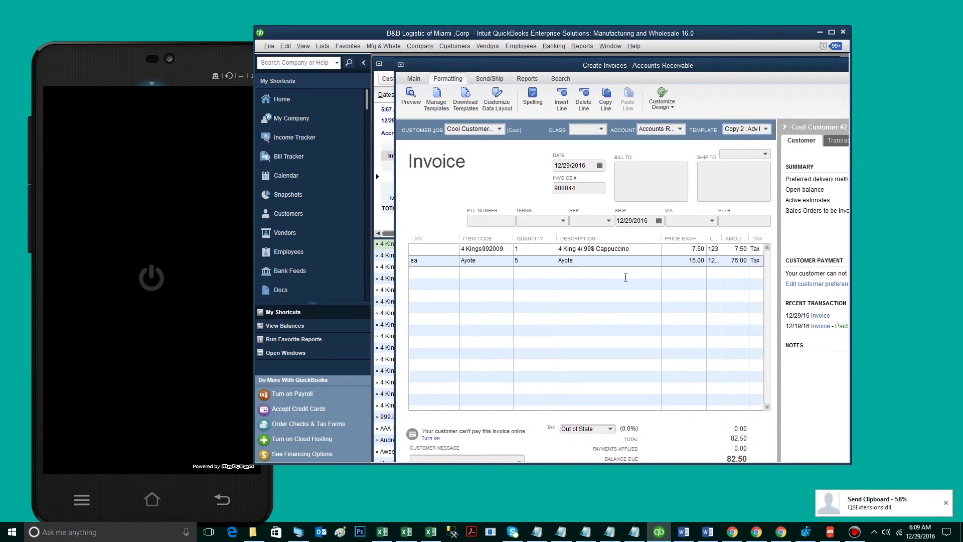
Step: Widen the invoice's LOT column and select the lot number on the 4 King 4/.99$ Cappuccino line
left_click(510, 248)
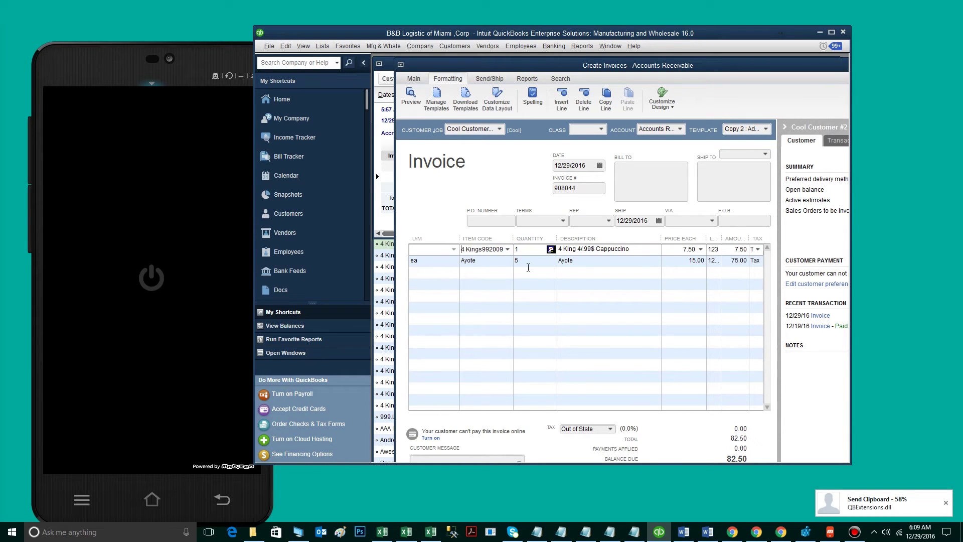
left_click(622, 249)
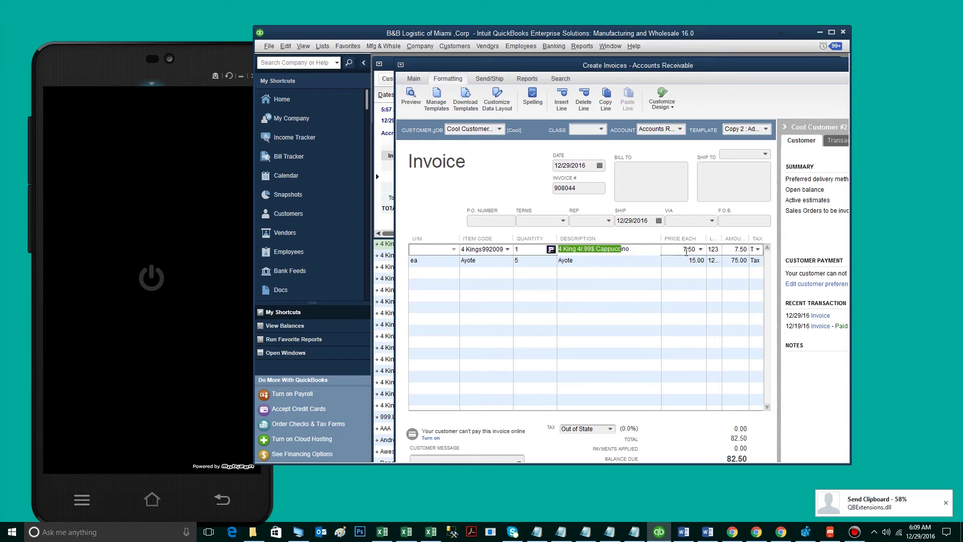
left_click_drag(722, 238, 746, 238)
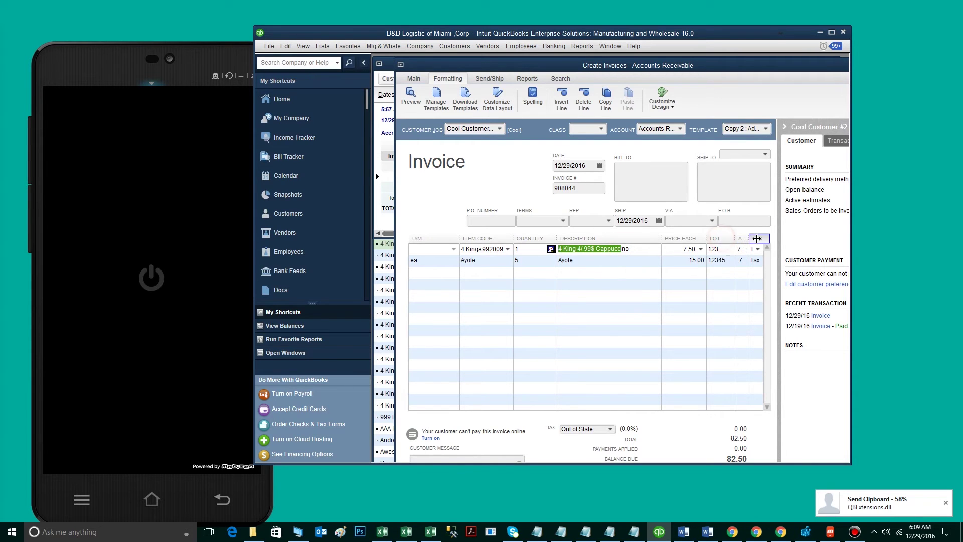
left_click(724, 251)
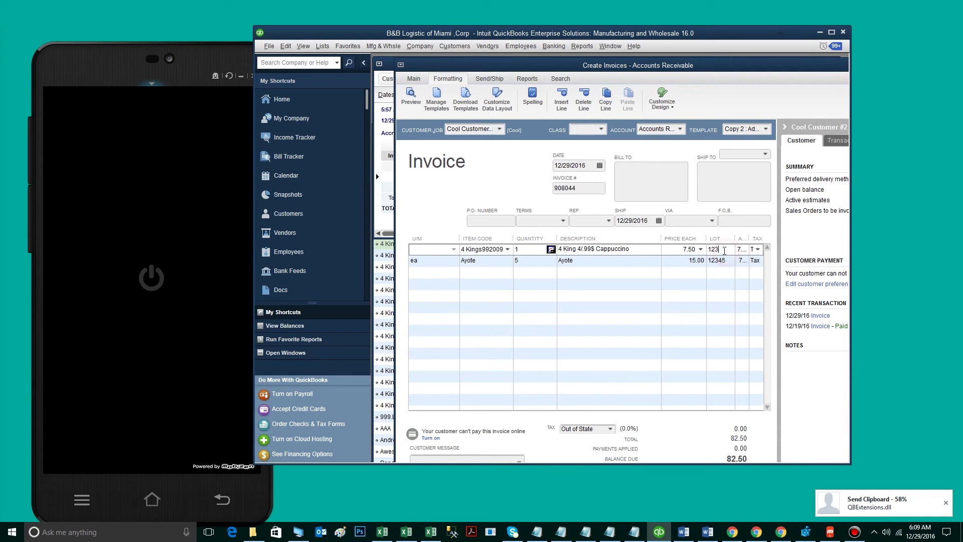
left_click_drag(726, 250, 704, 254)
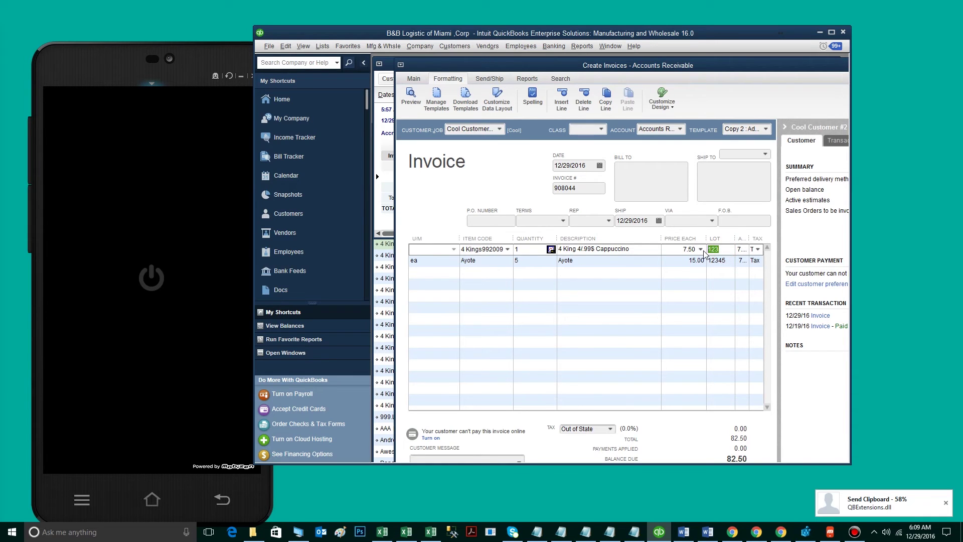